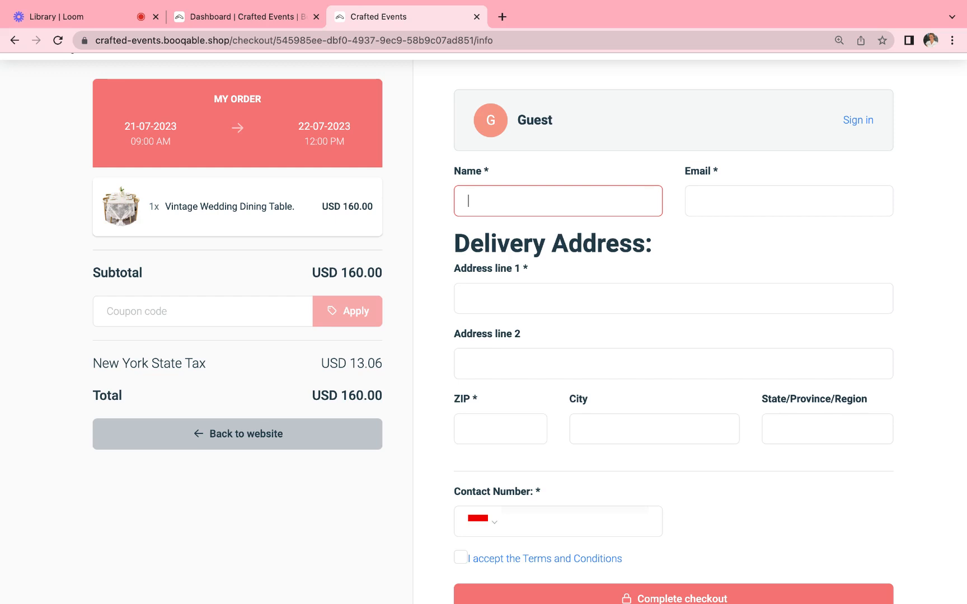
Step: Switch to the Booqable backoffice, open the custom fields settings and start a new order field
{"action": "left_click", "coordinate": [285, 18]}
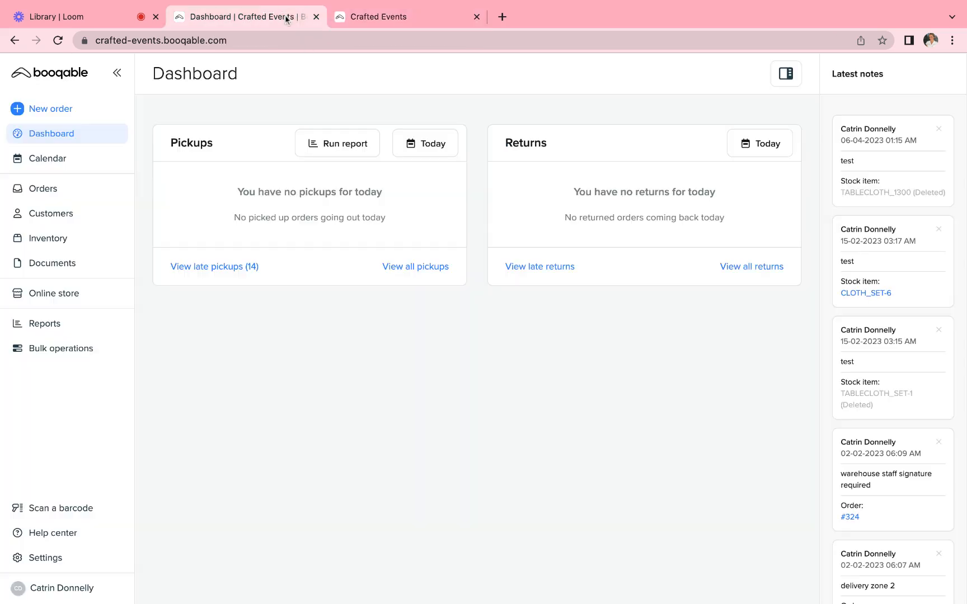
{"action": "left_click", "coordinate": [44, 557]}
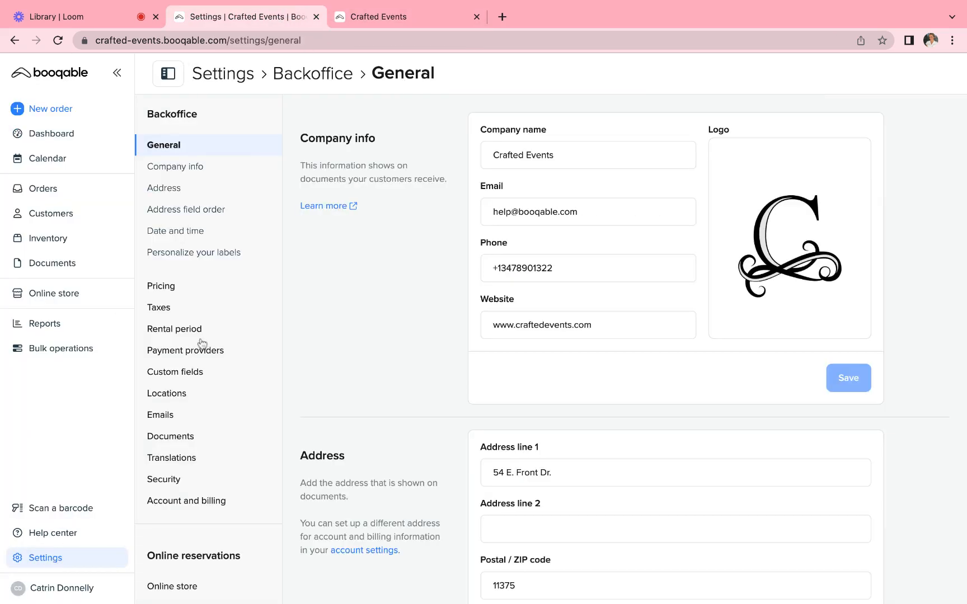
{"action": "scroll", "coordinate": [223, 393], "scroll_direction": "down", "scroll_amount": 1}
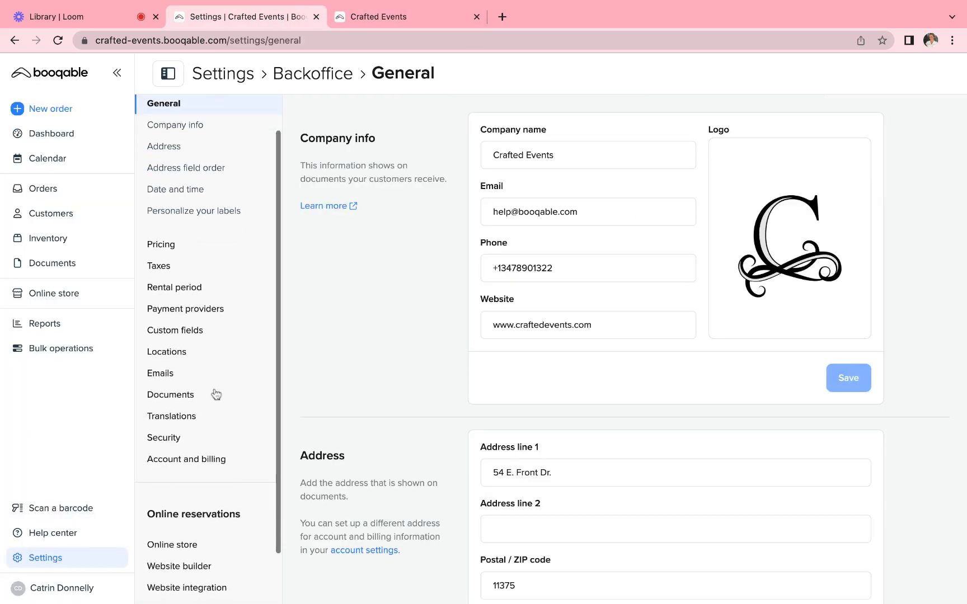
{"action": "left_click", "coordinate": [193, 335]}
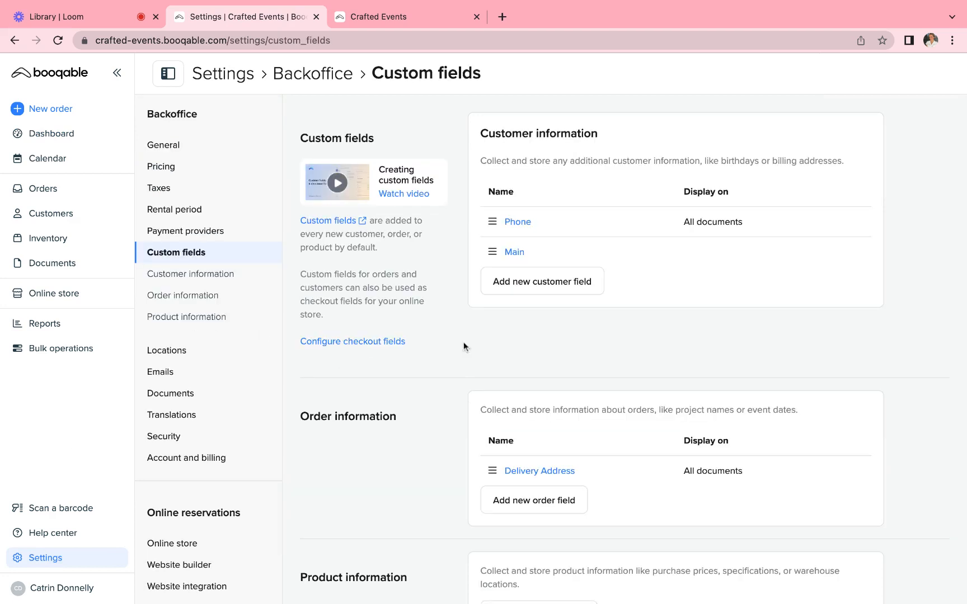
{"action": "scroll", "coordinate": [632, 401], "scroll_direction": "down", "scroll_amount": 1}
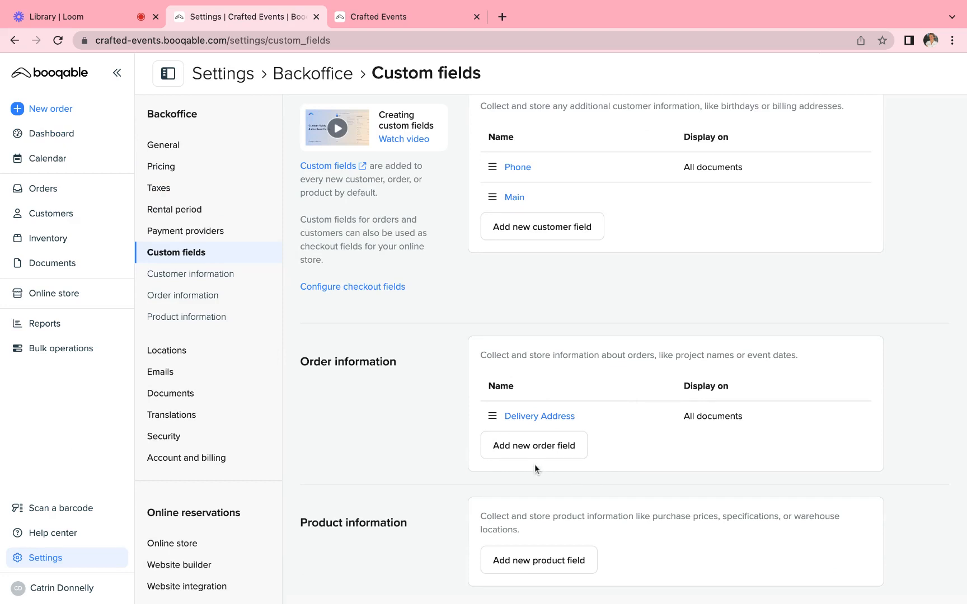
{"action": "left_click", "coordinate": [511, 447]}
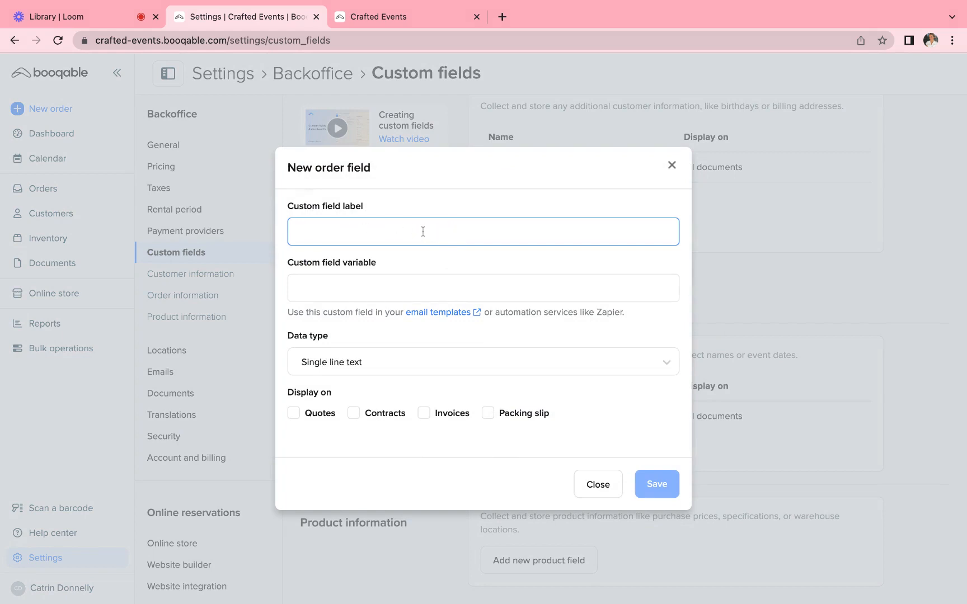
Step: Try the Drop-down data type for the new order field with the options Basic and Deluxe
{"action": "left_click", "coordinate": [343, 371]}
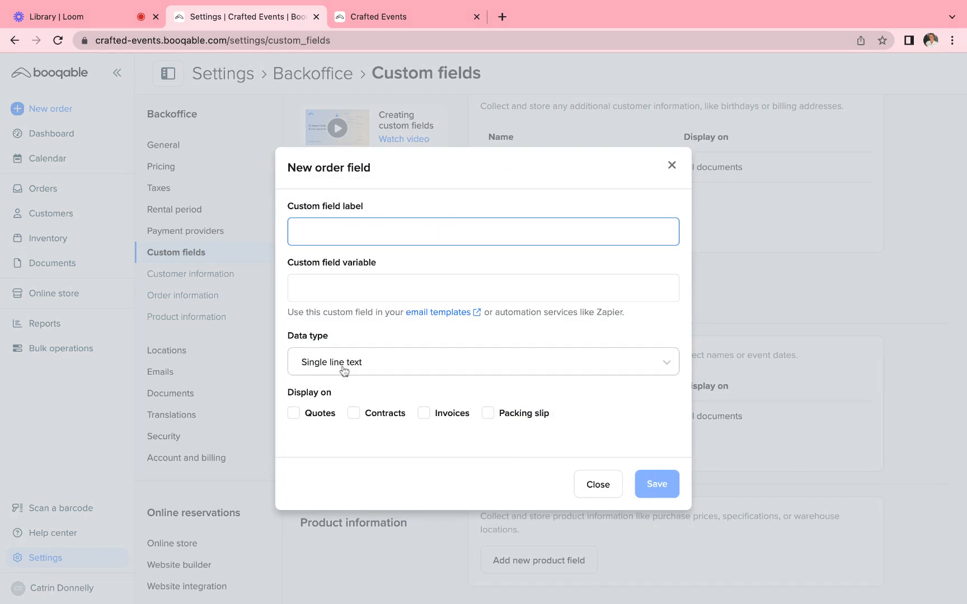
{"action": "left_click", "coordinate": [343, 468]}
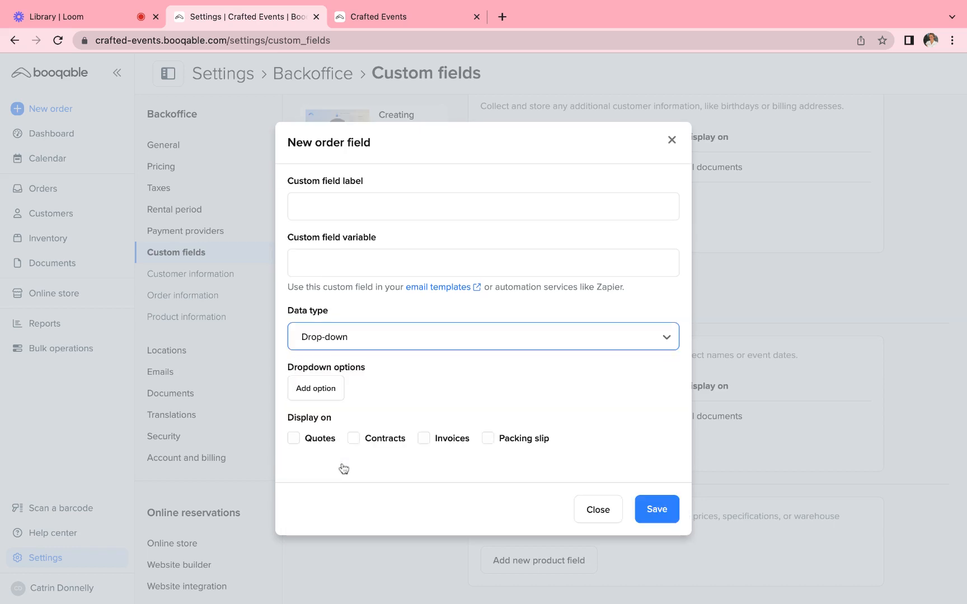
{"action": "left_click", "coordinate": [336, 394]}
{"action": "left_click", "coordinate": [322, 405]}
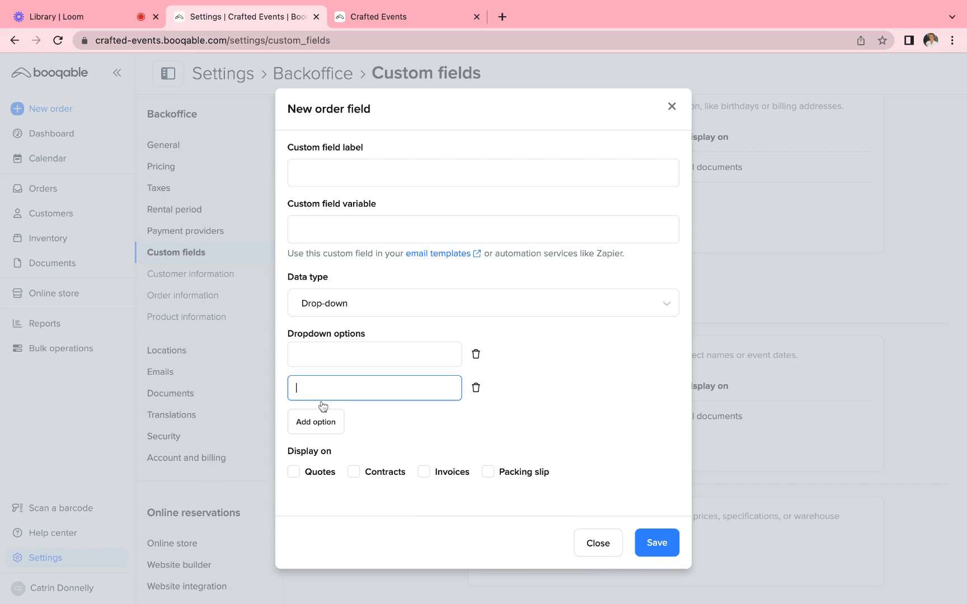
{"action": "left_click", "coordinate": [312, 363]}
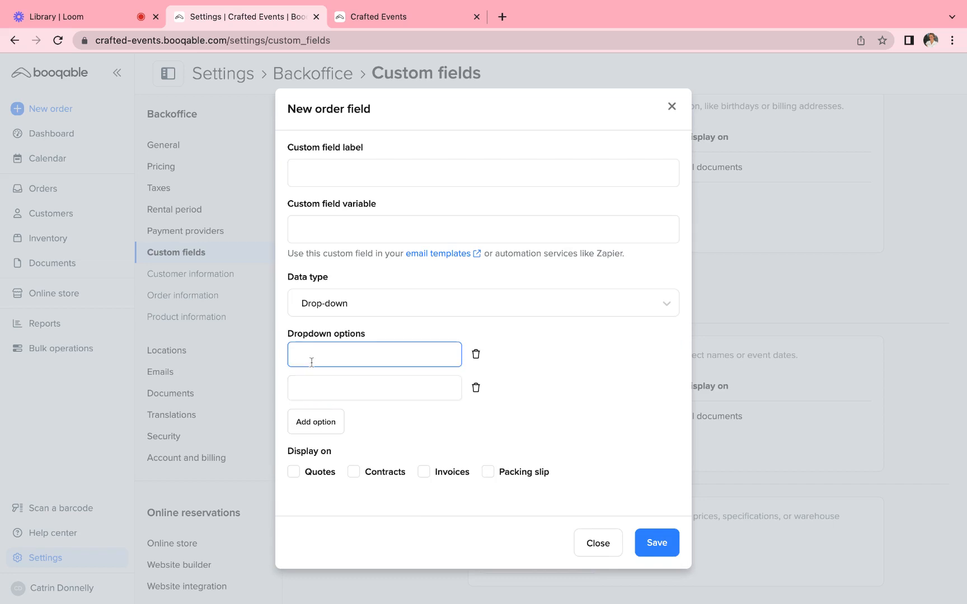
{"action": "type", "text": "Basic"}
{"action": "left_click", "coordinate": [321, 383]}
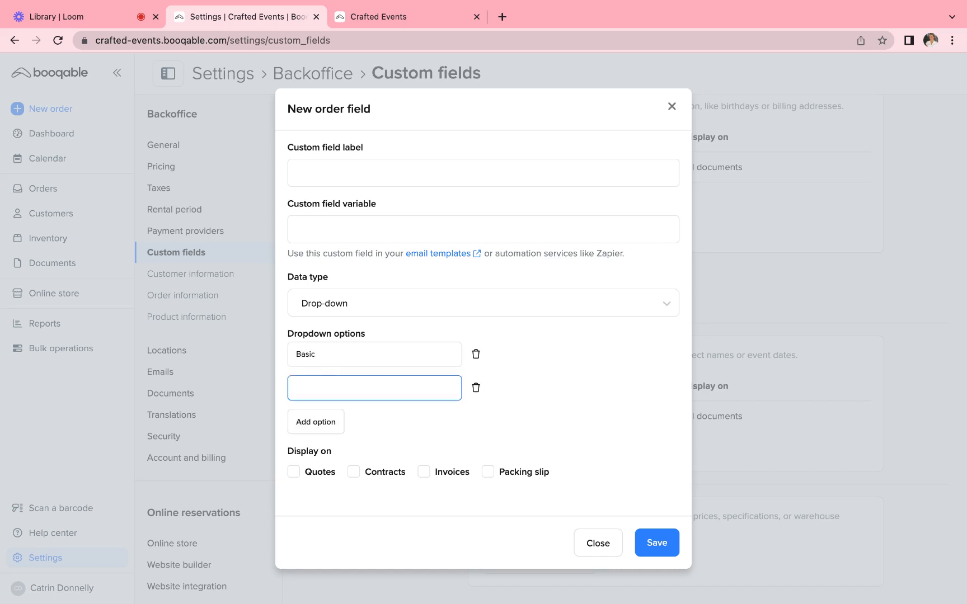
{"action": "type", "text": "Deluxe"}
{"action": "left_click", "coordinate": [335, 178]}
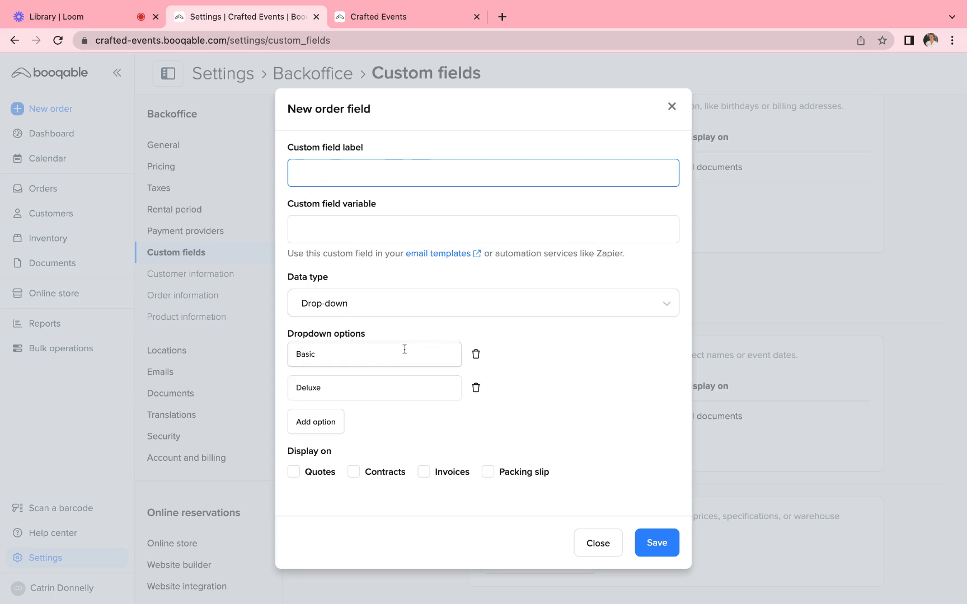
Step: Remove the Basic and Deluxe options from the new order field
{"action": "left_click", "coordinate": [476, 355]}
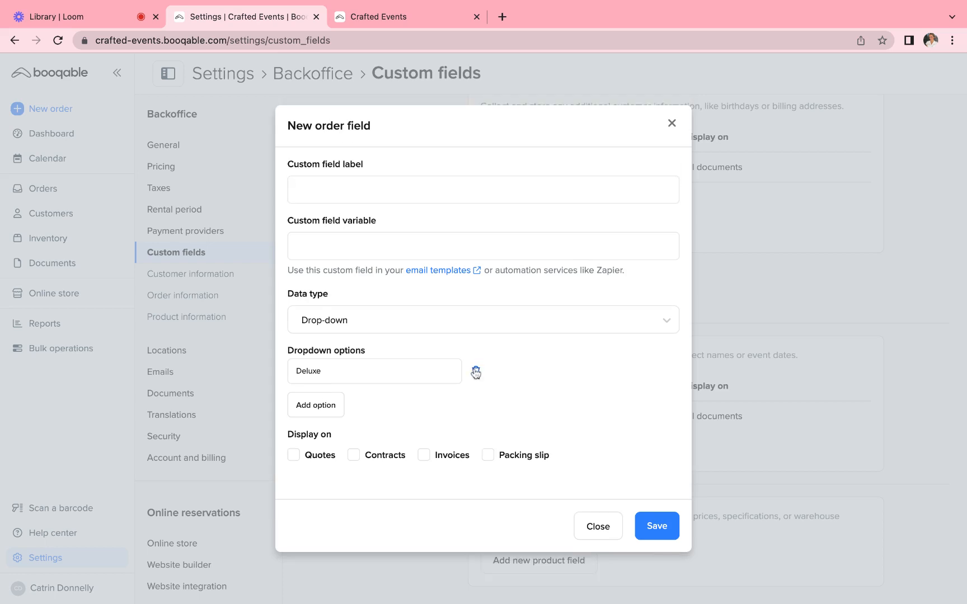
{"action": "left_click", "coordinate": [475, 371]}
{"action": "left_click", "coordinate": [360, 208]}
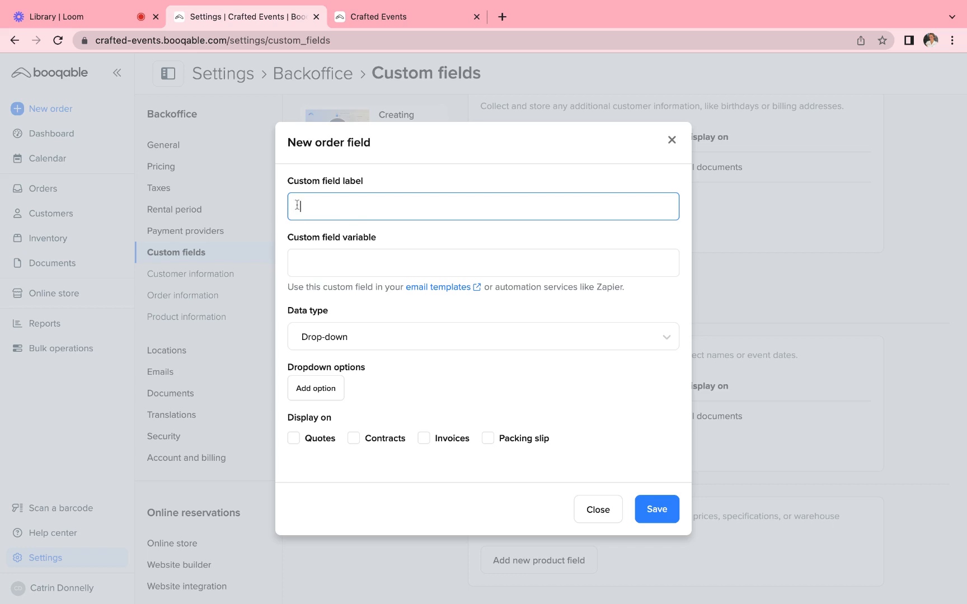
Step: Label the new order field "Quantity of Guests" and set its data type to Single line text
{"action": "left_click", "coordinate": [363, 344]}
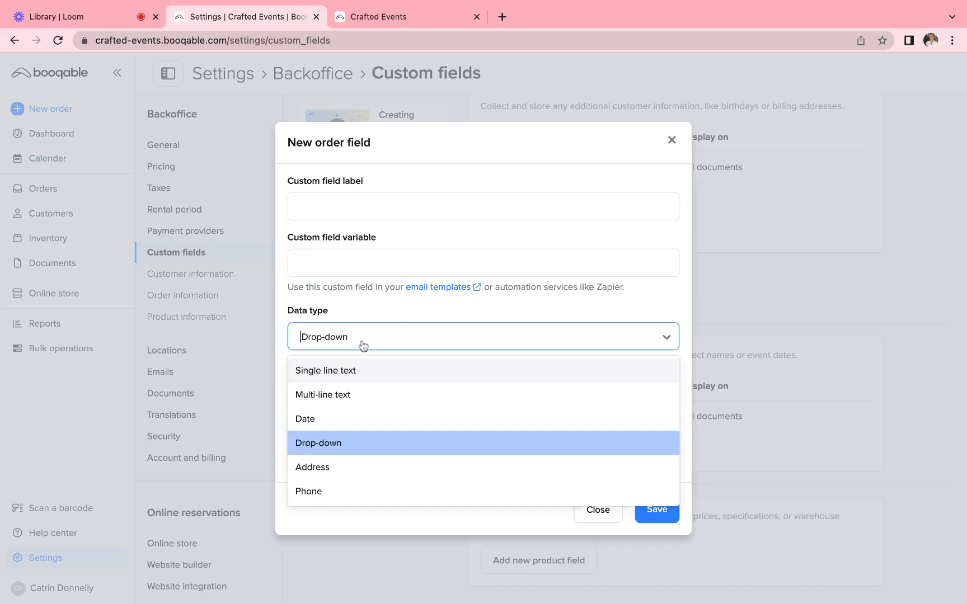
{"action": "left_click", "coordinate": [336, 397]}
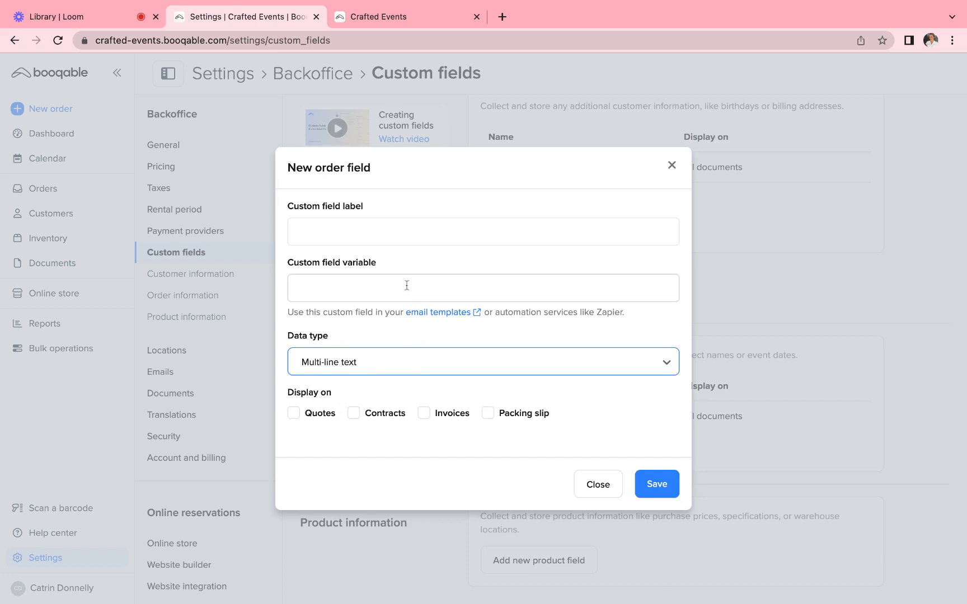
{"action": "left_click", "coordinate": [380, 232]}
{"action": "type", "text": "Quantity of Guests"}
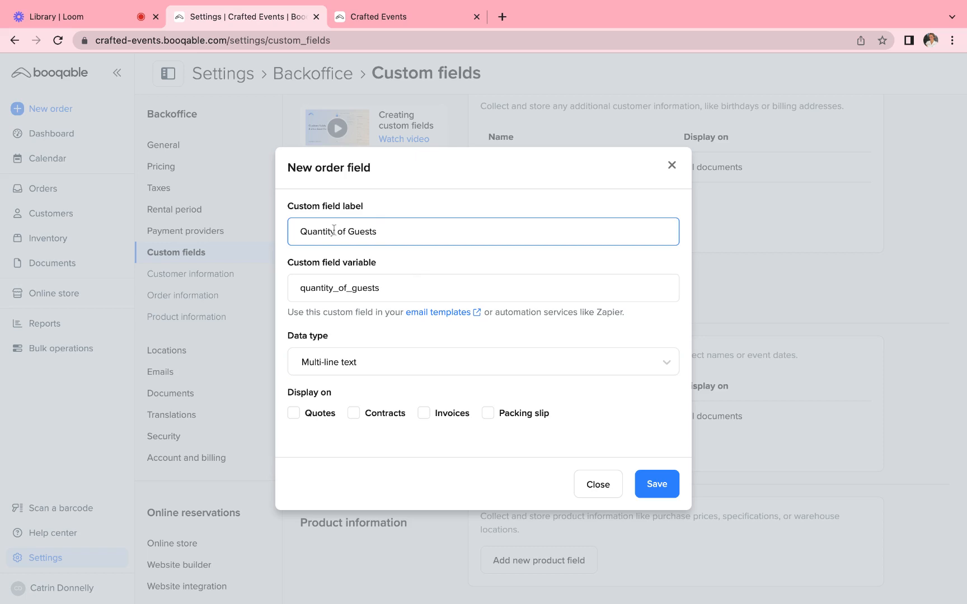
{"action": "left_click", "coordinate": [325, 373]}
{"action": "left_click", "coordinate": [328, 398]}
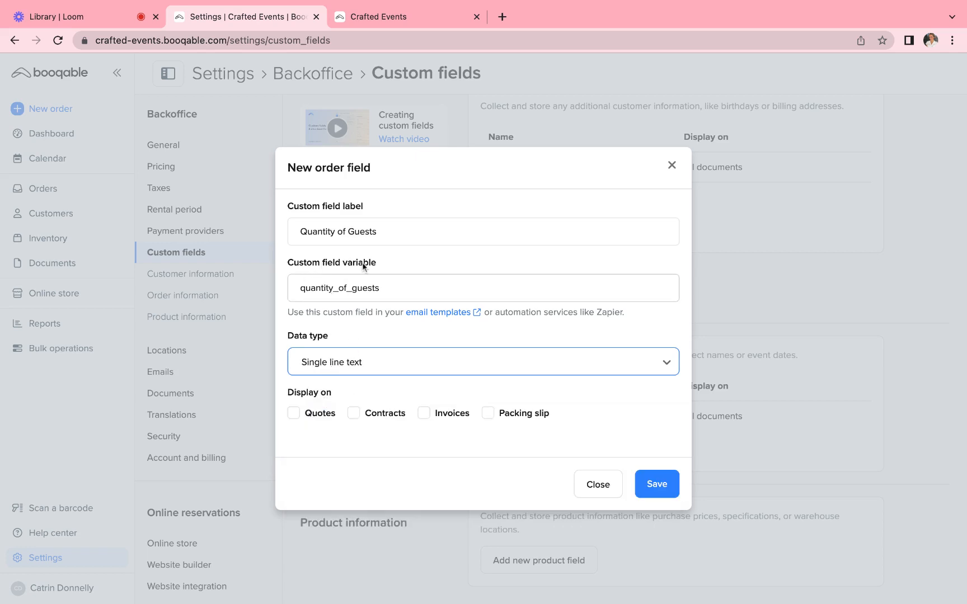
Step: Highlight the custom field variable of the new order field to examine its format
{"action": "double_click", "coordinate": [323, 289]}
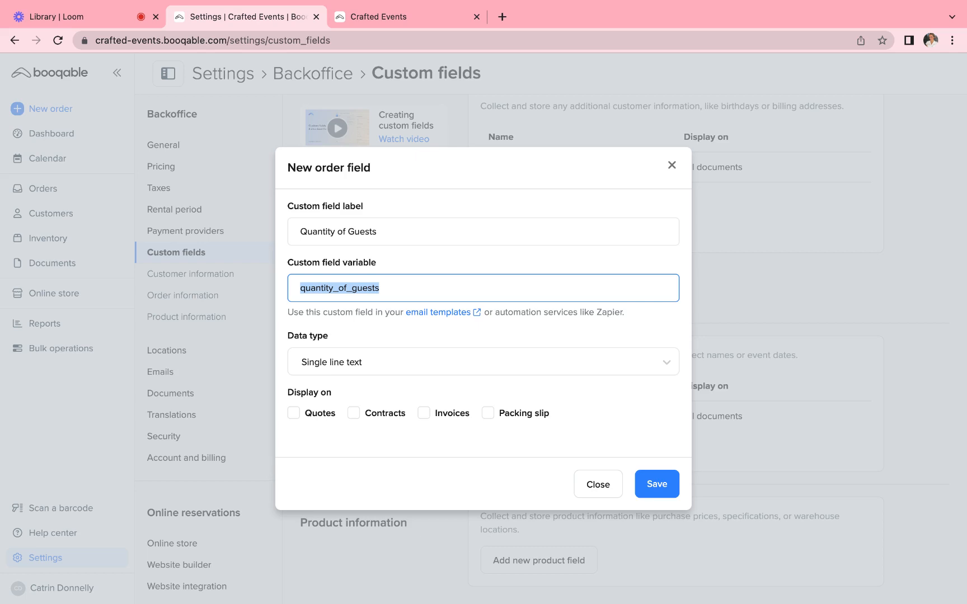
{"action": "left_click", "coordinate": [380, 286]}
{"action": "key", "text": "shift+Left"}
{"action": "key", "text": "shift+Left"}
{"action": "key", "text": "shift+Left"}
{"action": "key", "text": "shift+Left"}
{"action": "key", "text": "shift+Left"}
{"action": "key", "text": "shift+Left"}
{"action": "key", "text": "shift+Left"}
{"action": "key", "text": "shift+Left"}
{"action": "key", "text": "shift+Left"}
{"action": "key", "text": "shift+Left"}
{"action": "key", "text": "shift+Left"}
{"action": "key", "text": "shift+Left"}
{"action": "key", "text": "shift+Left"}
{"action": "left_click_drag", "start_coordinate": [380, 286], "coordinate": [308, 289]}
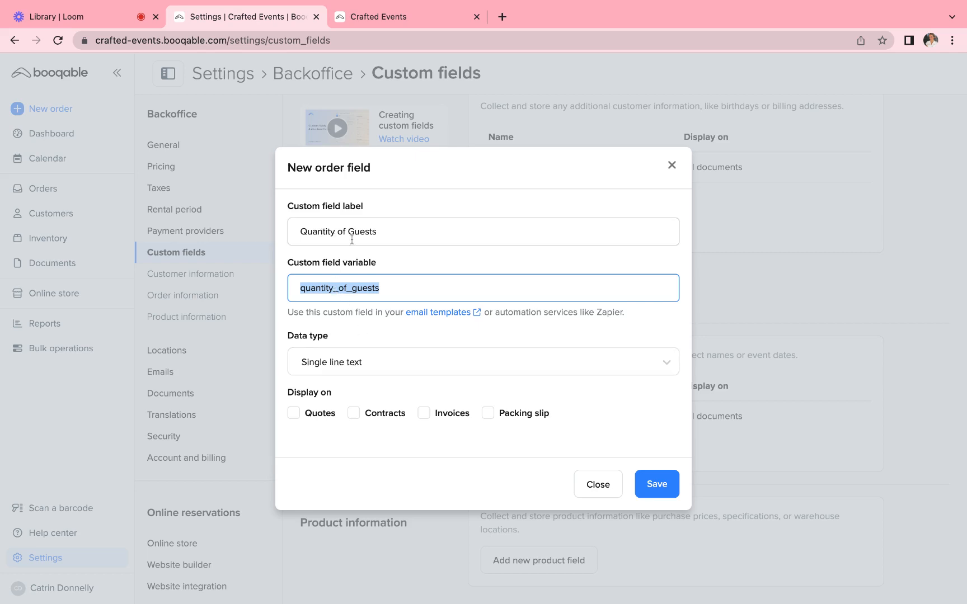
Step: Display the order field on Quotes, Contracts and Invoices but not on the Packing slip, and save it
{"action": "left_click", "coordinate": [294, 412]}
{"action": "left_click", "coordinate": [361, 417]}
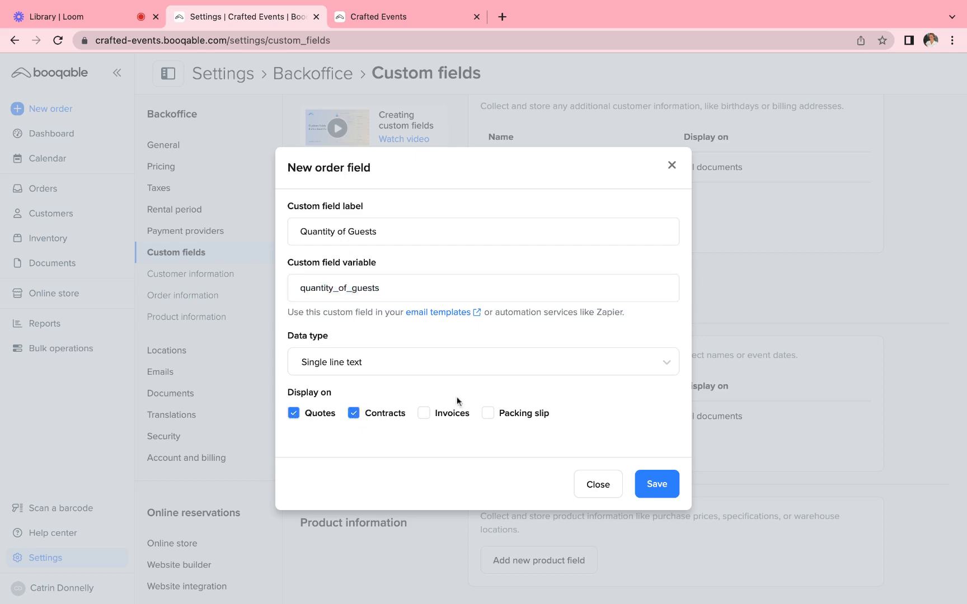
{"action": "left_click", "coordinate": [425, 415]}
{"action": "left_click", "coordinate": [506, 417]}
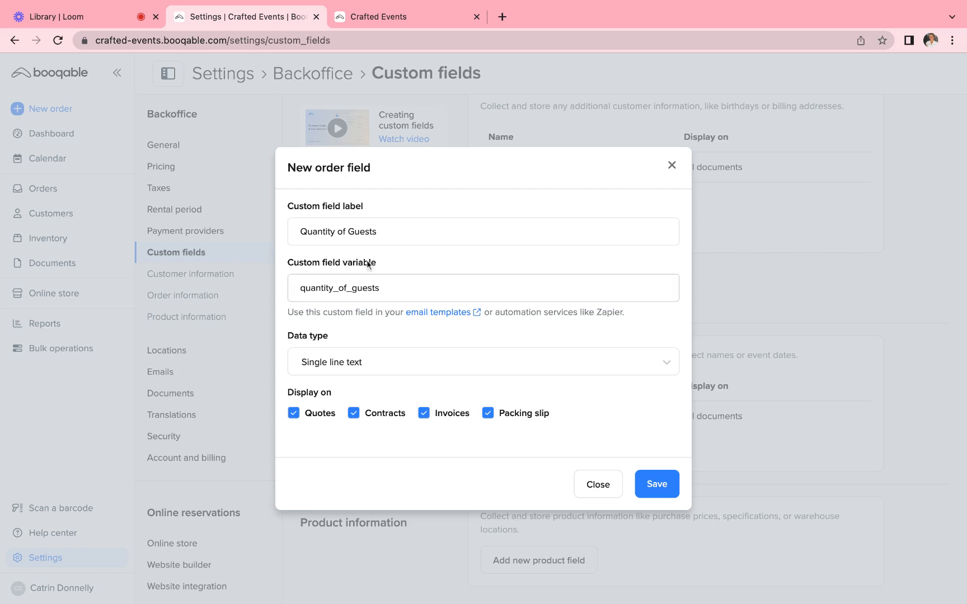
{"action": "left_click", "coordinate": [493, 421]}
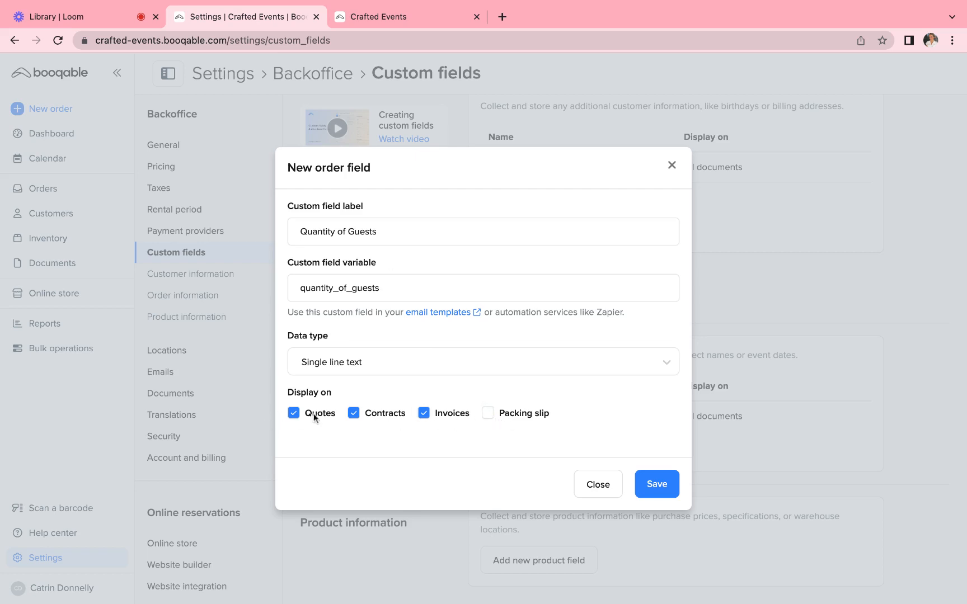
{"action": "left_click", "coordinate": [657, 491]}
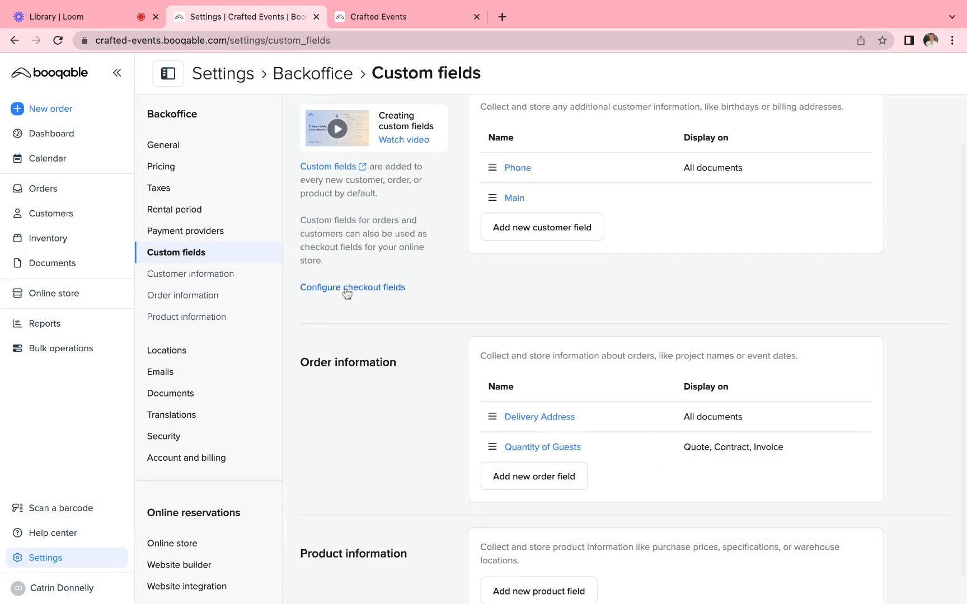
Step: Open the checkout fields configuration of the online reservations settings
{"action": "left_click", "coordinate": [370, 288]}
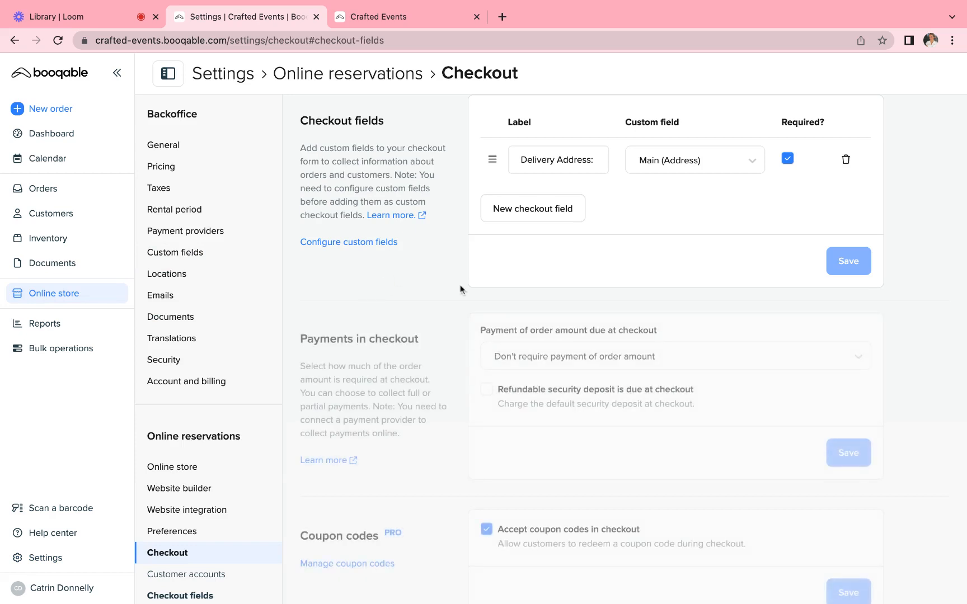
{"action": "scroll", "coordinate": [569, 249], "scroll_direction": "up", "scroll_amount": 1}
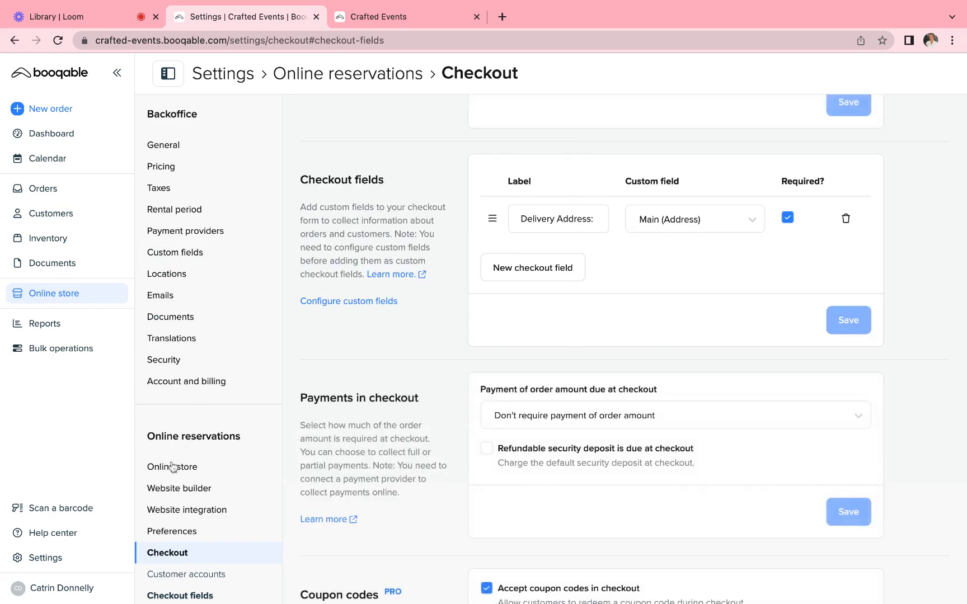
{"action": "scroll", "coordinate": [168, 468], "scroll_direction": "down", "scroll_amount": 2}
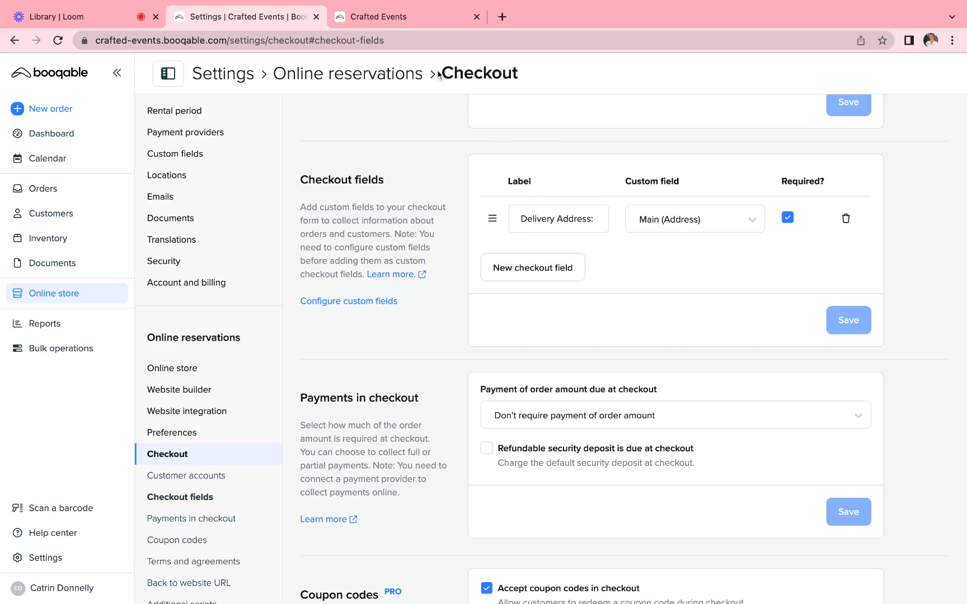
Step: Review the fields on the online shop's checkout form and return to the checkout settings
{"action": "left_click", "coordinate": [422, 22]}
{"action": "scroll", "coordinate": [539, 294], "scroll_direction": "down", "scroll_amount": 1}
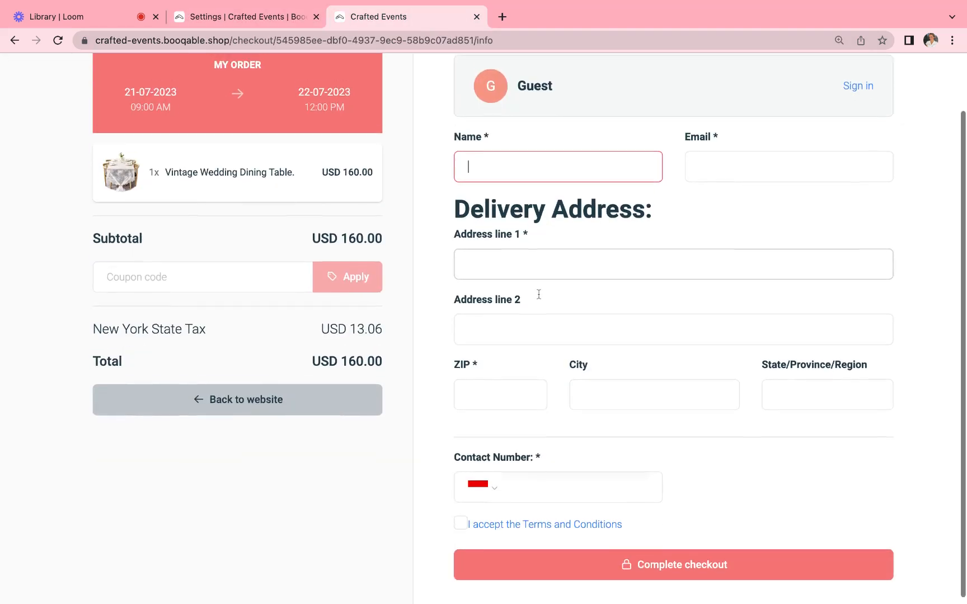
{"action": "scroll", "coordinate": [538, 293], "scroll_direction": "up", "scroll_amount": 1}
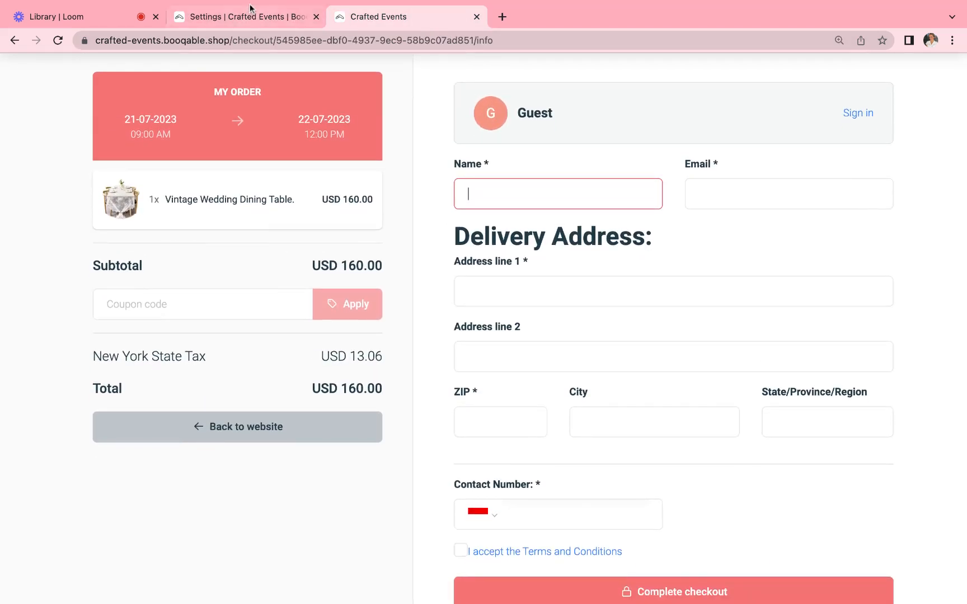
{"action": "left_click", "coordinate": [294, 21]}
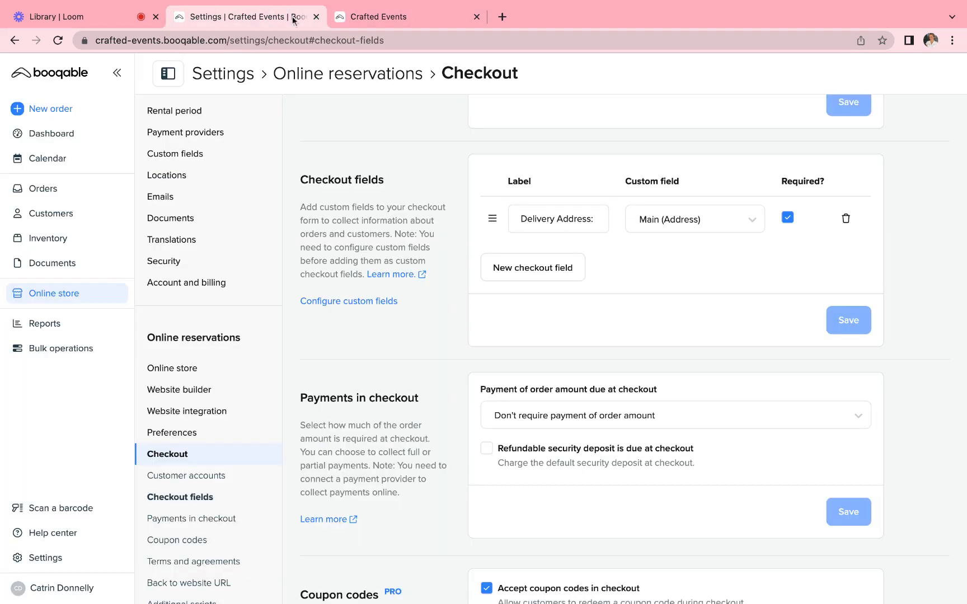
Step: Add a checkout field labelled "Quantity of Guests:" and link it to the Quantity of Guests order variable
{"action": "left_click", "coordinate": [542, 276]}
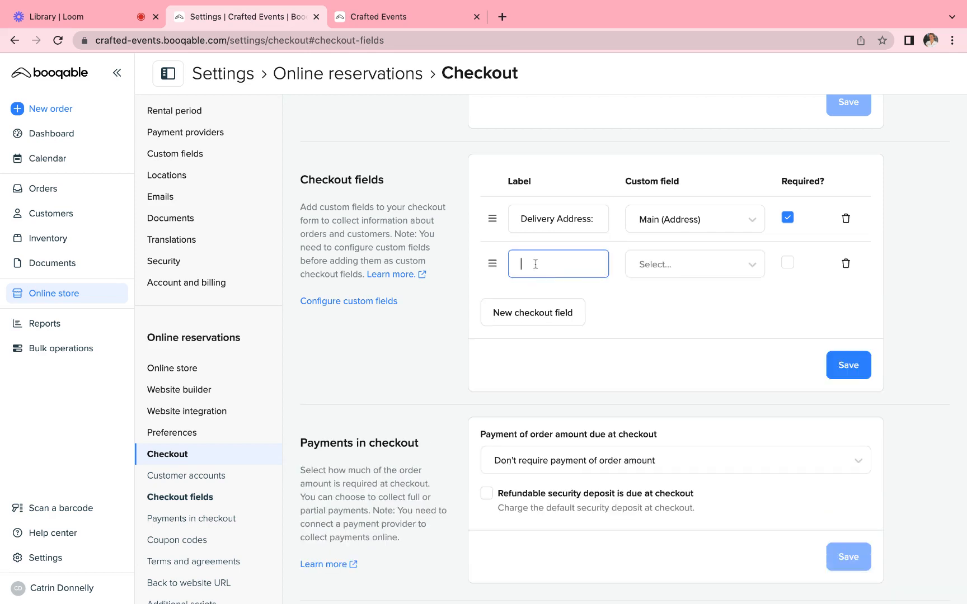
{"action": "type", "text": "Quantity of Guests"}
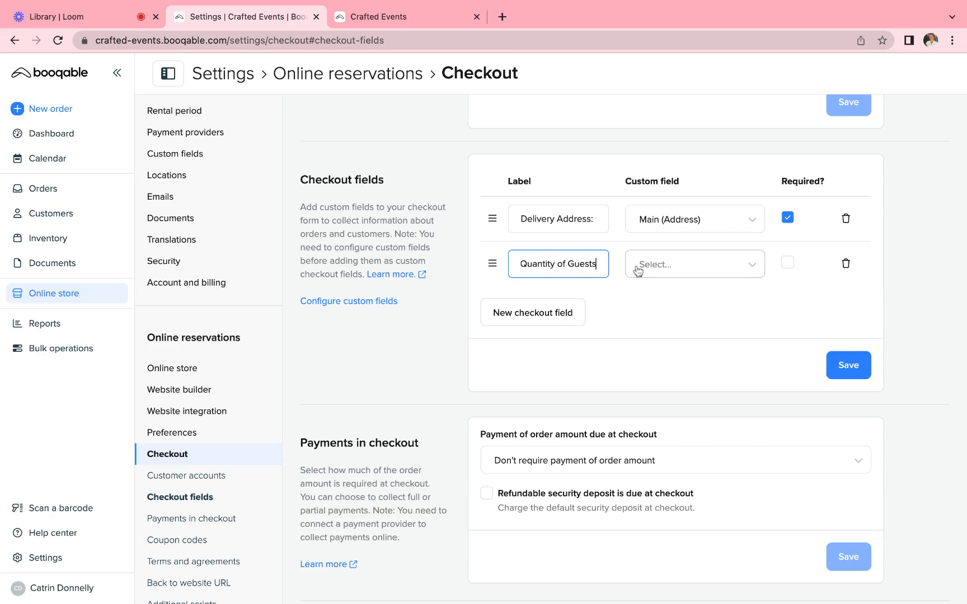
{"action": "type", "text": ":"}
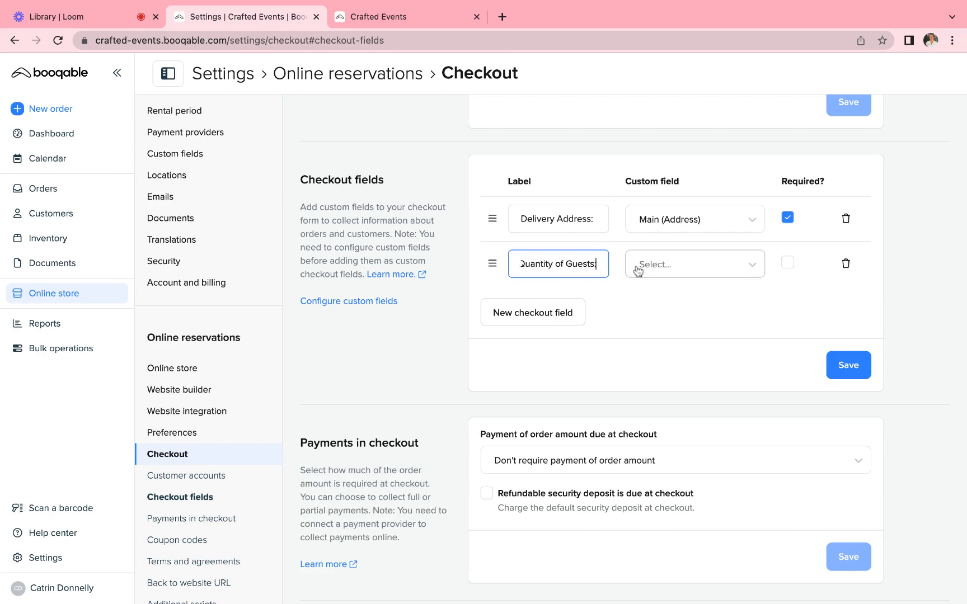
{"action": "left_click", "coordinate": [670, 276]}
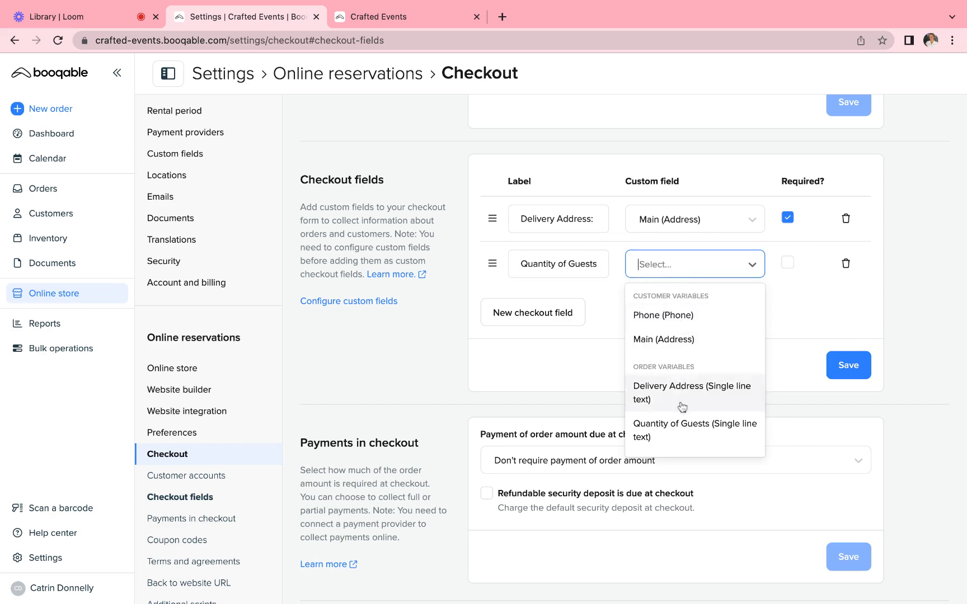
{"action": "left_click", "coordinate": [687, 429]}
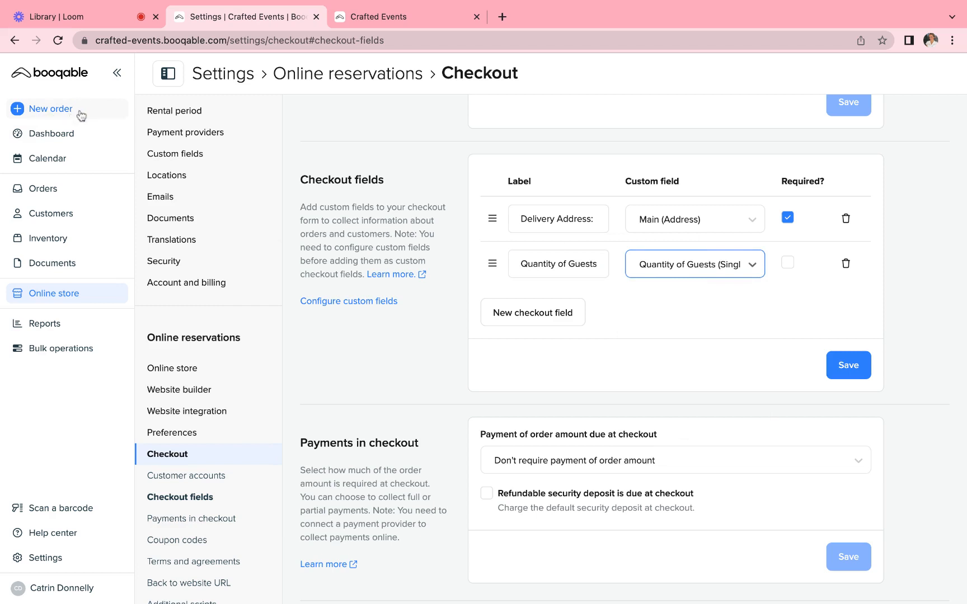
Step: Make the Quantity of Guests checkout field required and save the checkout fields
{"action": "left_click", "coordinate": [788, 263]}
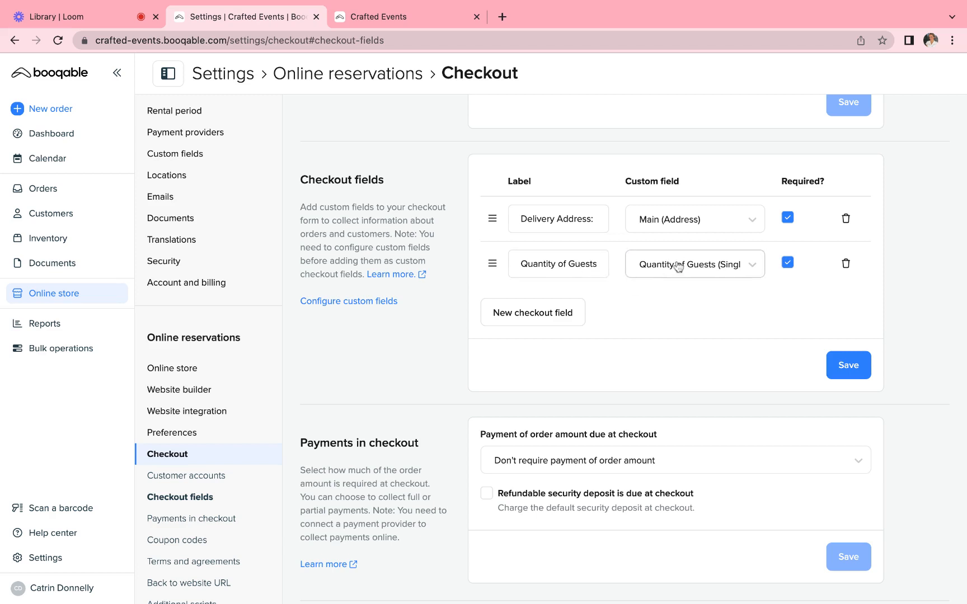
{"action": "left_click", "coordinate": [787, 264]}
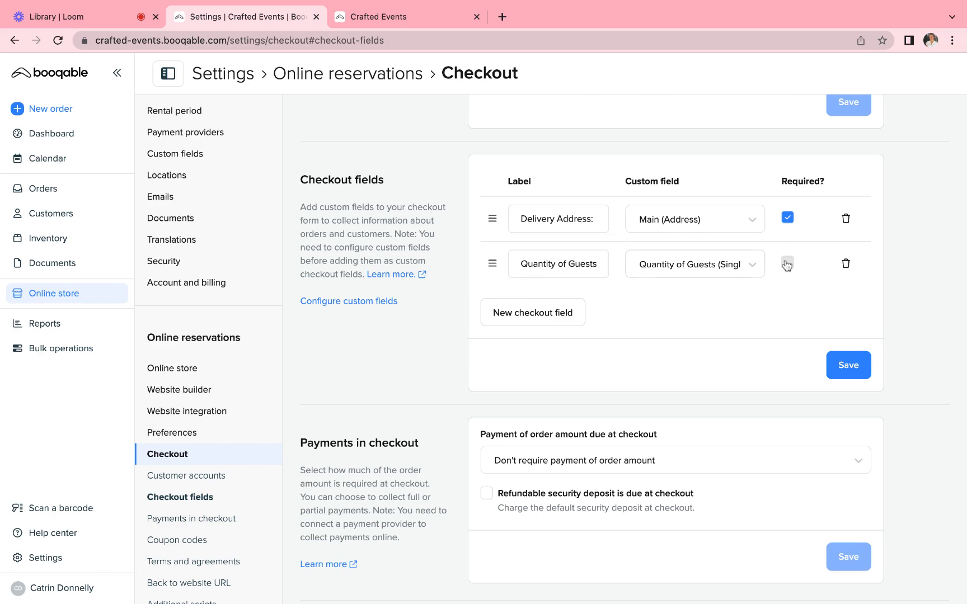
{"action": "left_click", "coordinate": [786, 264]}
{"action": "left_click", "coordinate": [848, 368]}
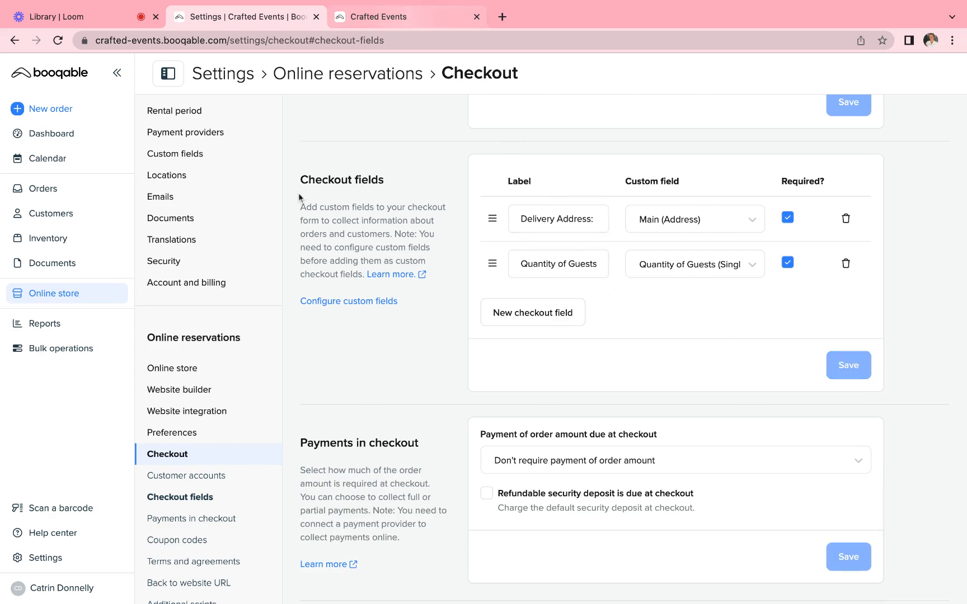
Step: Reload the online shop's checkout page and check the Quantity of Guests field on the form
{"action": "left_click", "coordinate": [58, 295]}
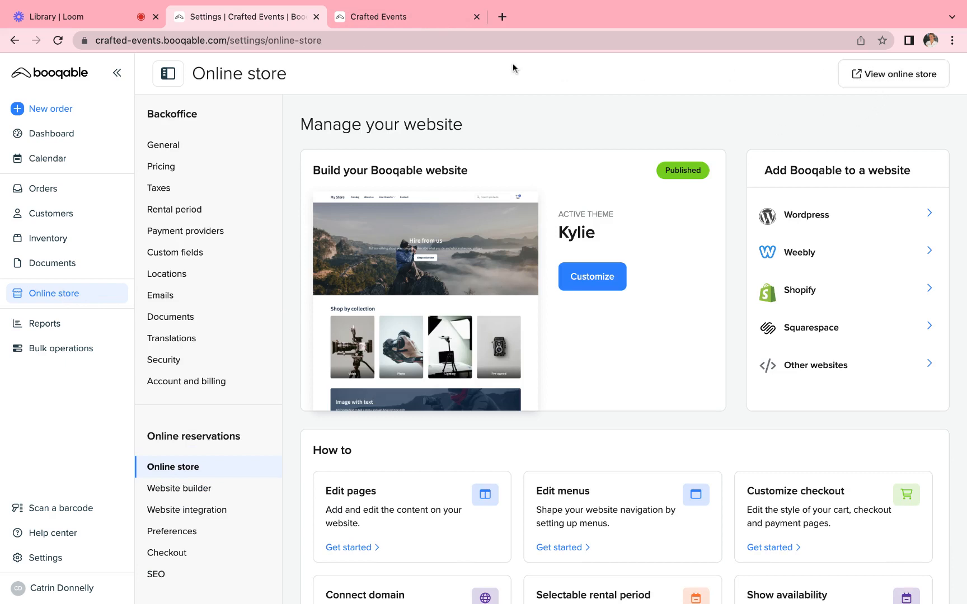
{"action": "left_click", "coordinate": [407, 17]}
{"action": "left_click", "coordinate": [58, 41]}
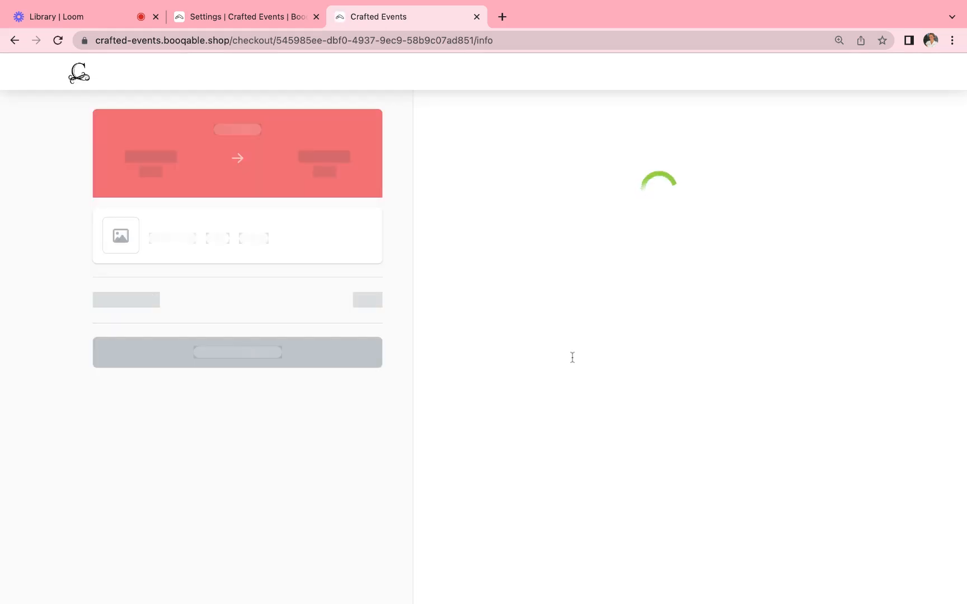
{"action": "scroll", "coordinate": [500, 479], "scroll_direction": "down", "scroll_amount": 2}
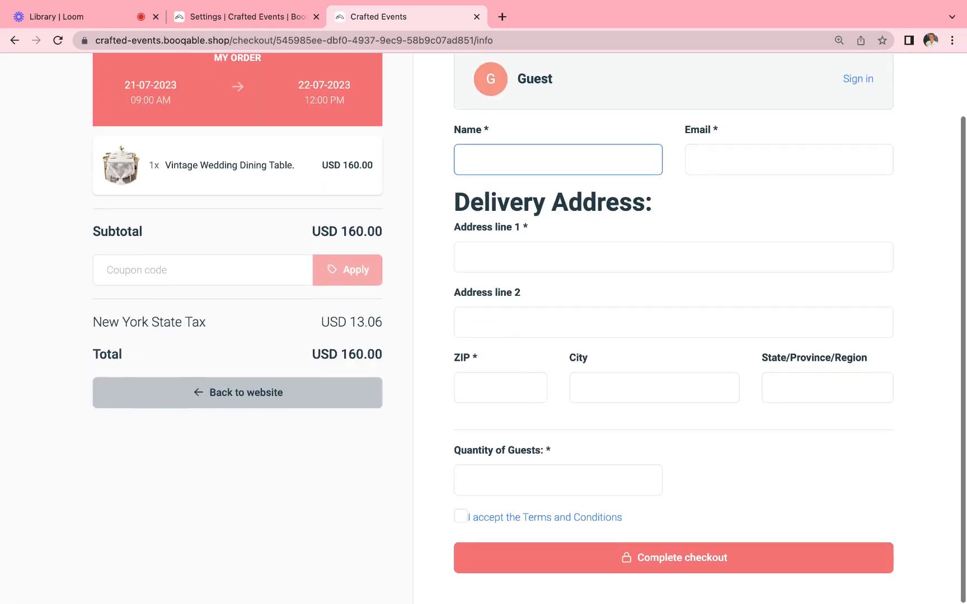
{"action": "left_click", "coordinate": [486, 479]}
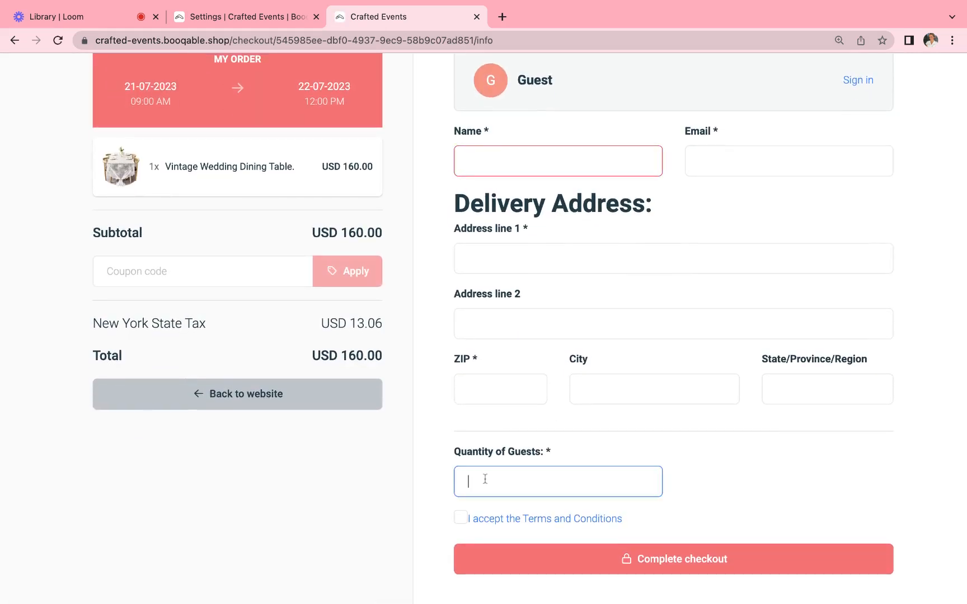